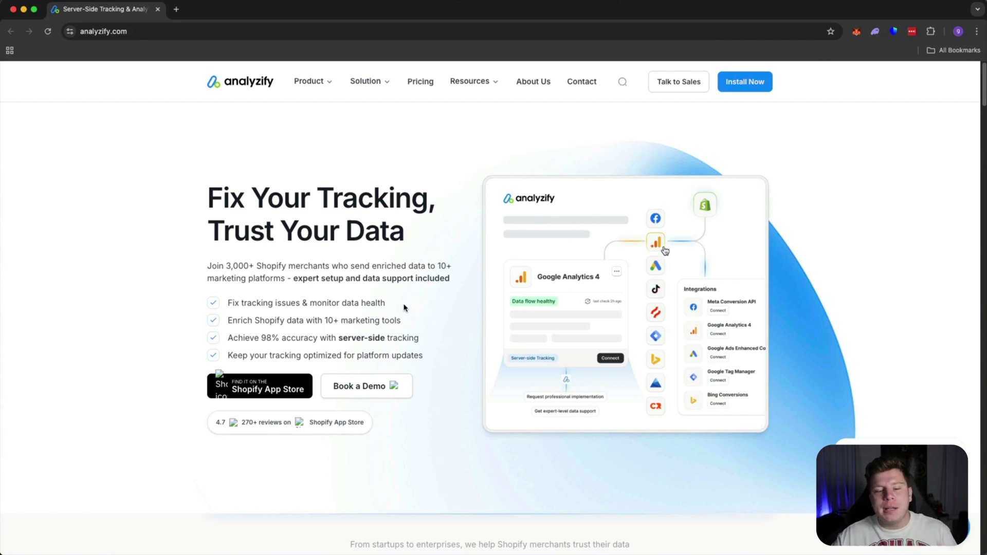
Highlight the tracking-fix and 98% accuracy hero claims, then the New Balance client logo.
left_click_drag(401, 306, 79, 265)
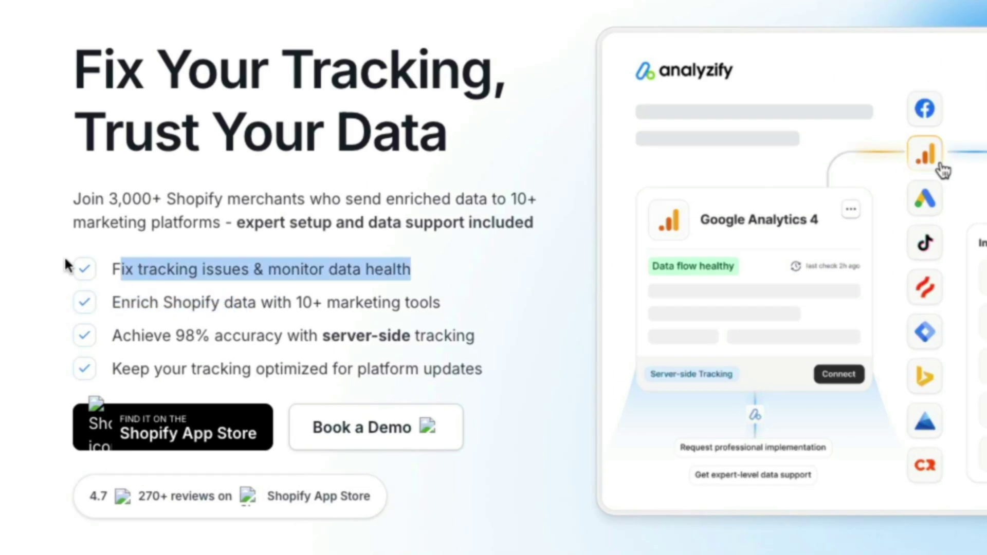
left_click(219, 327)
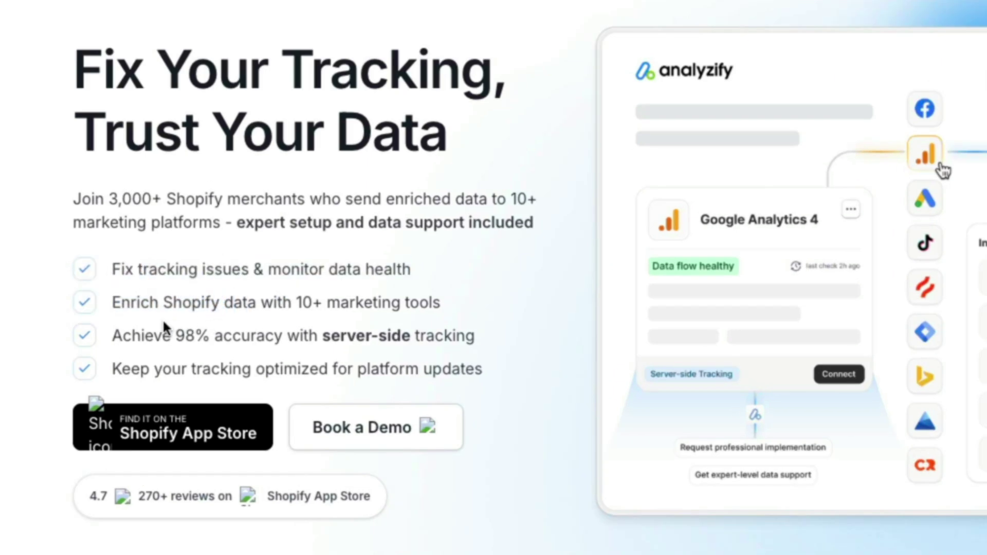
left_click_drag(145, 334, 317, 337)
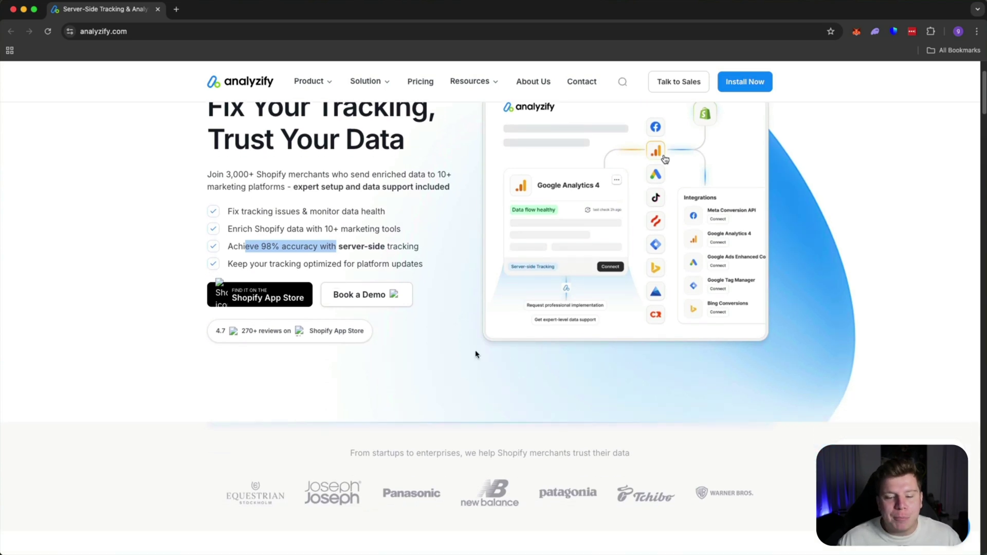
scroll(473, 353, "down", 2)
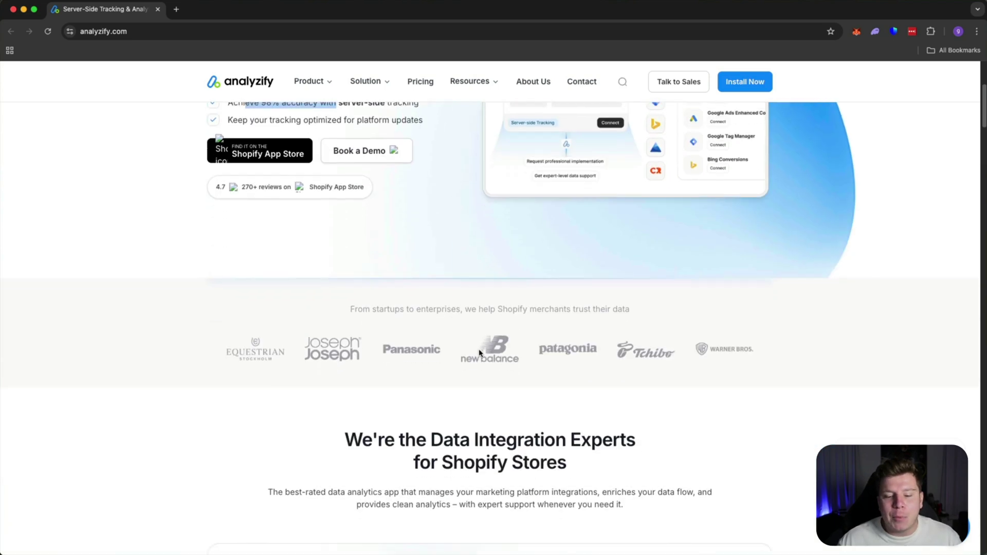
scroll(483, 346, "down", 1)
scroll(485, 345, "down", 2)
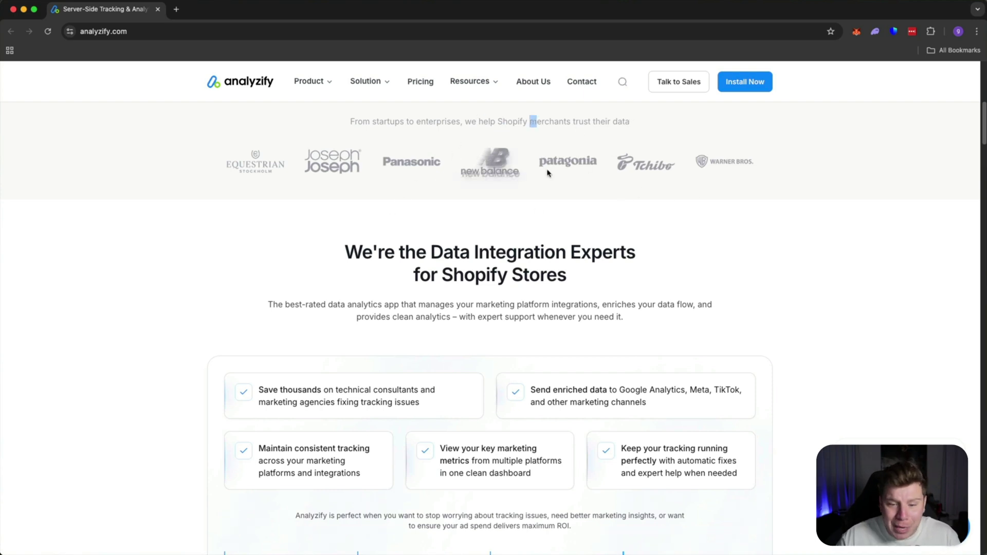
double_click(473, 169)
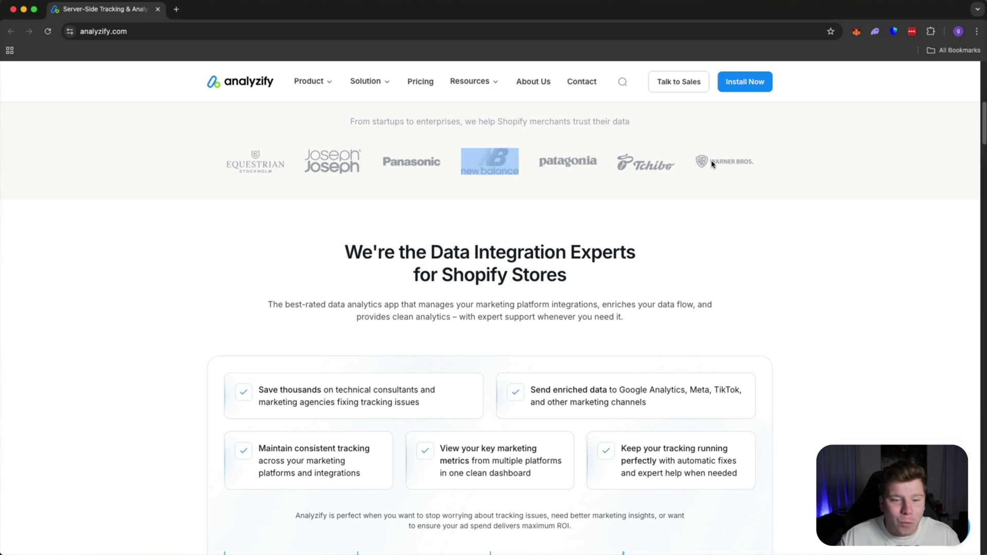
left_click(522, 209)
scroll(482, 216, "down", 3)
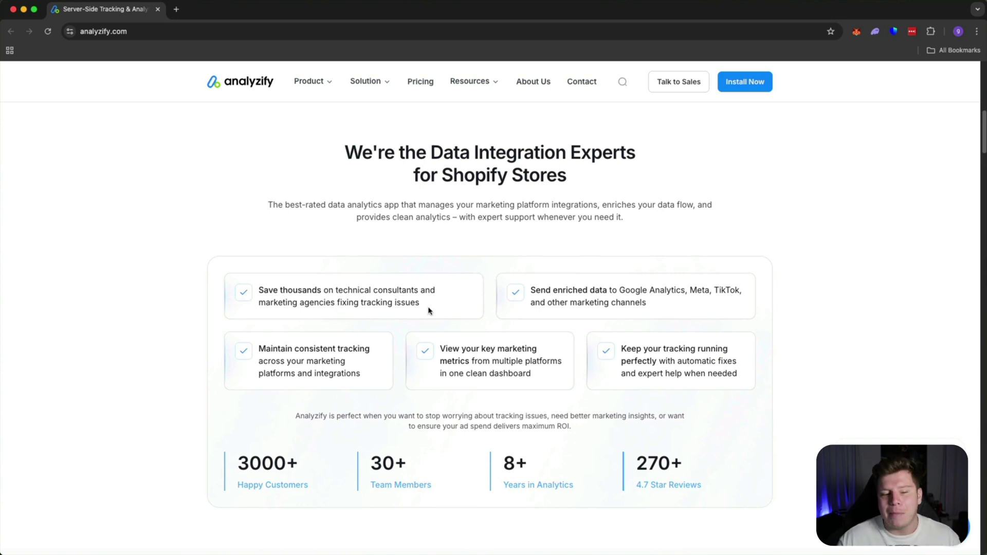
scroll(430, 311, "down", 1)
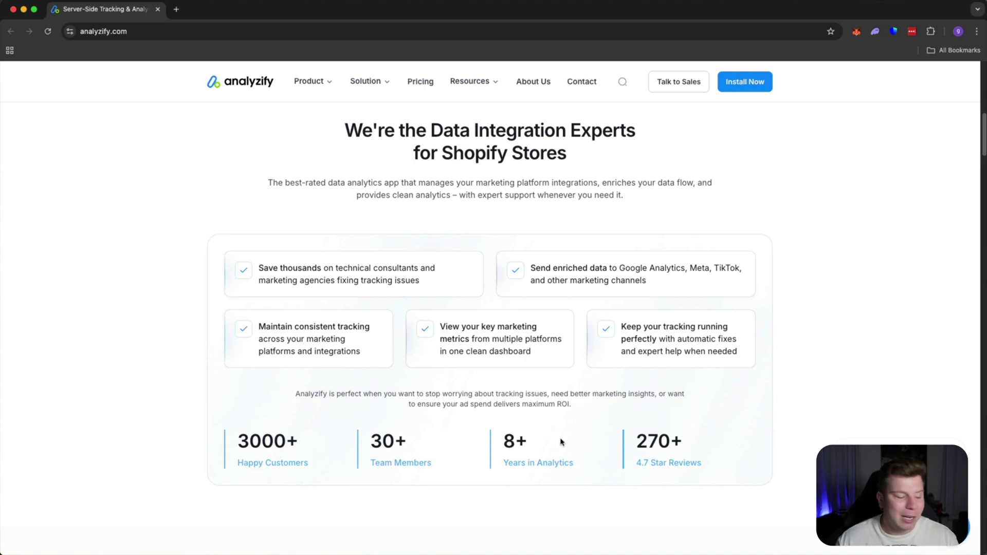
scroll(551, 436, "down", 1)
scroll(558, 431, "down", 3)
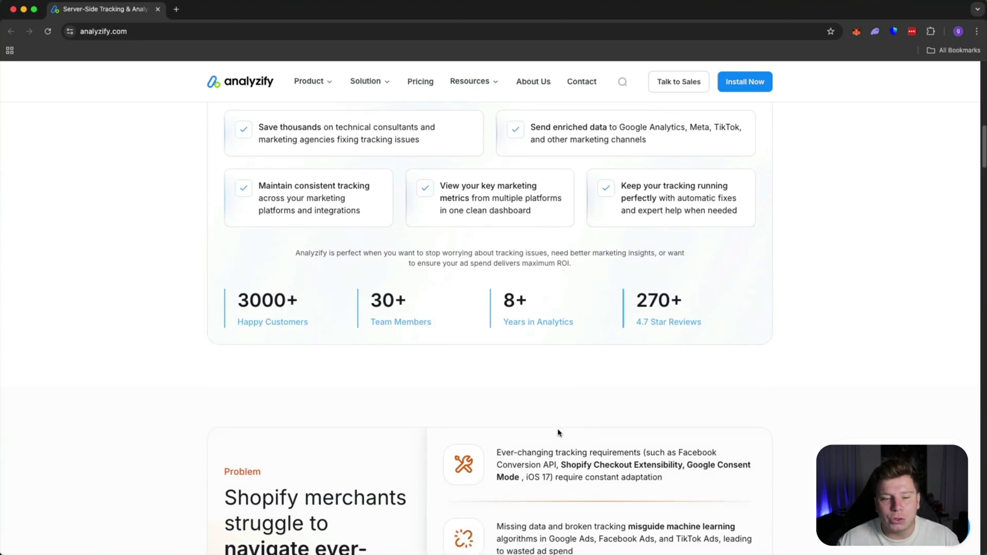
scroll(557, 412, "down", 1)
scroll(558, 402, "up", 4)
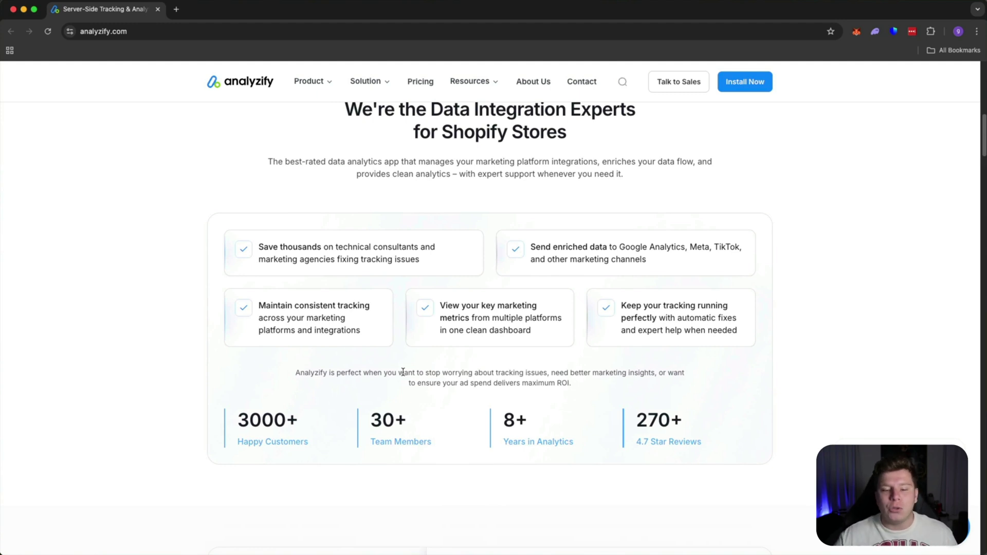
scroll(403, 372, "down", 1)
scroll(399, 378, "down", 4)
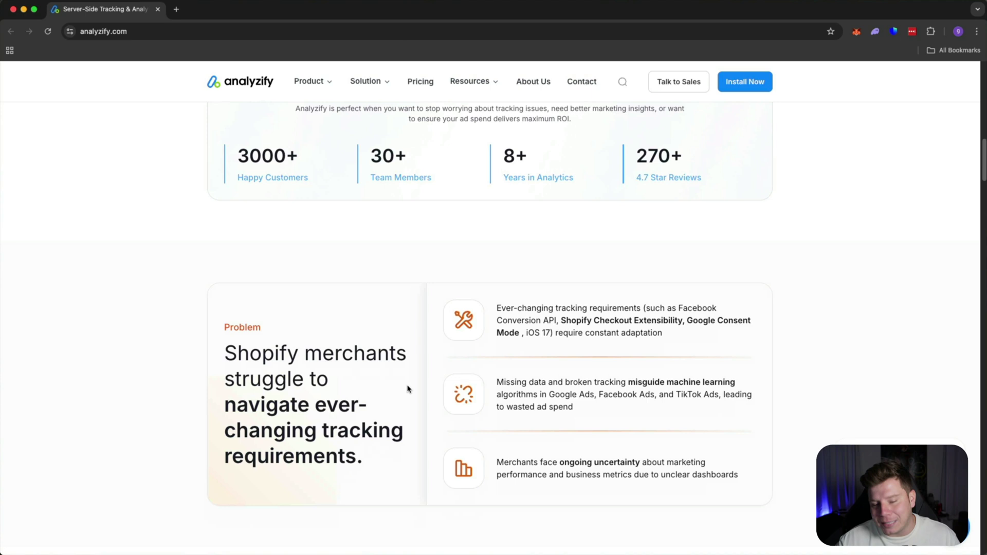
scroll(405, 387, "down", 2)
scroll(286, 433, "down", 3)
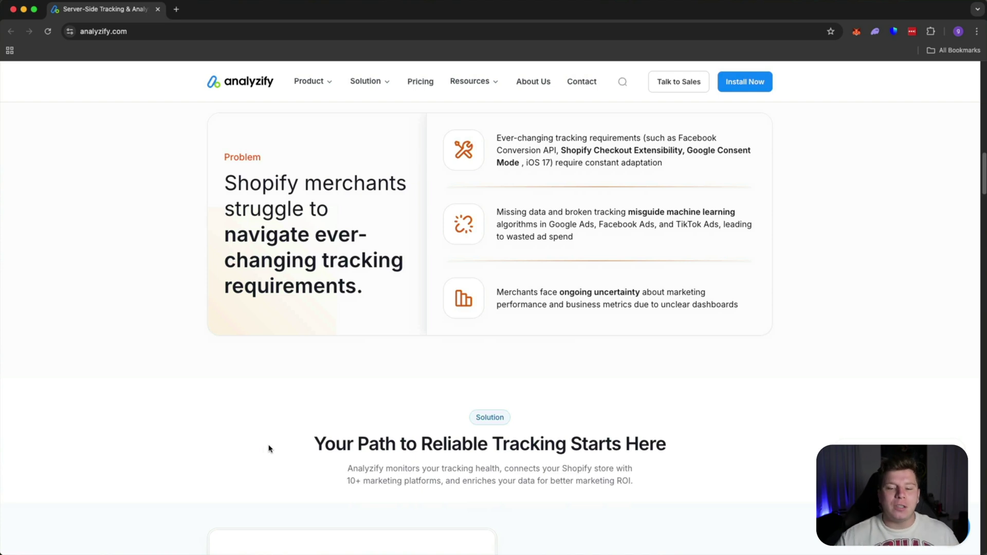
scroll(296, 423, "down", 3)
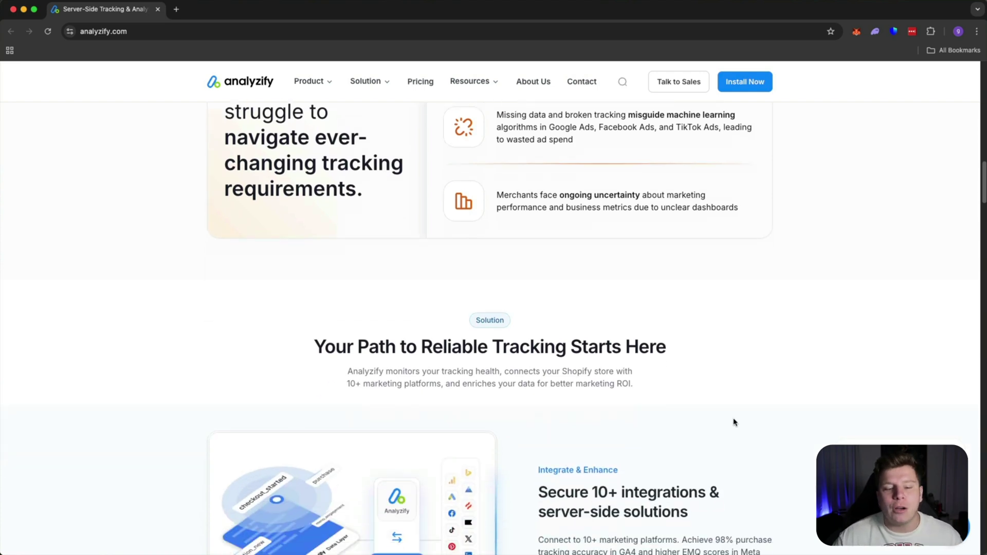
scroll(723, 421, "down", 1)
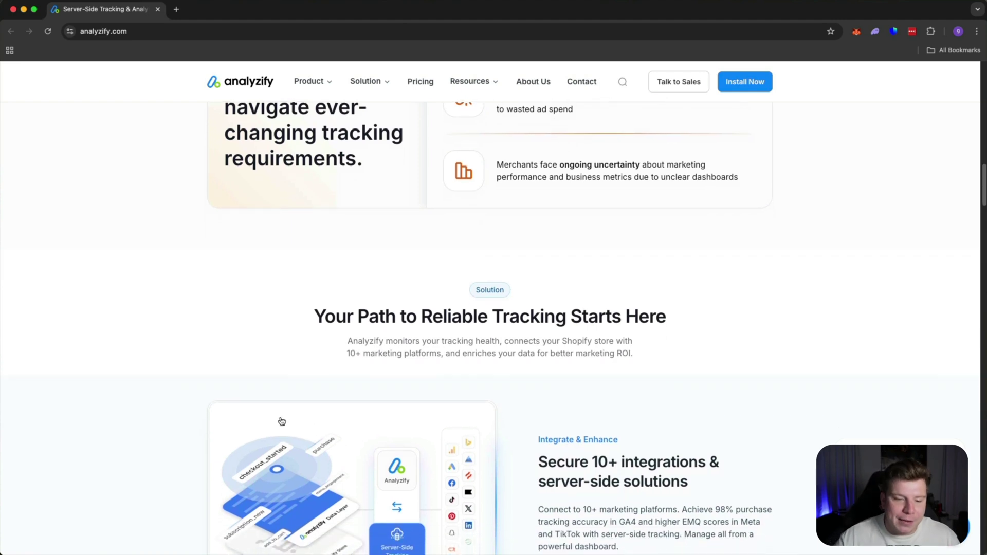
scroll(283, 419, "down", 3)
scroll(258, 401, "down", 3)
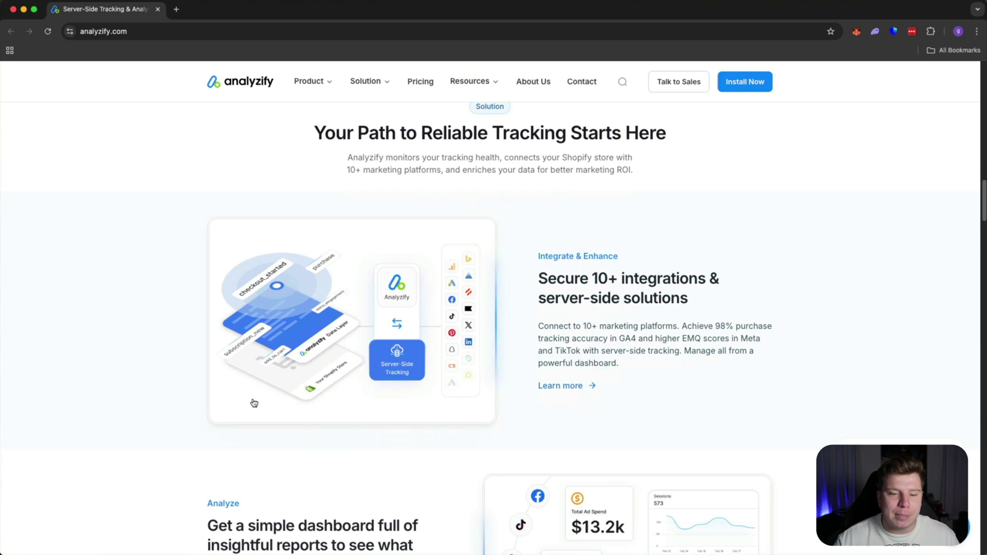
scroll(254, 403, "down", 1)
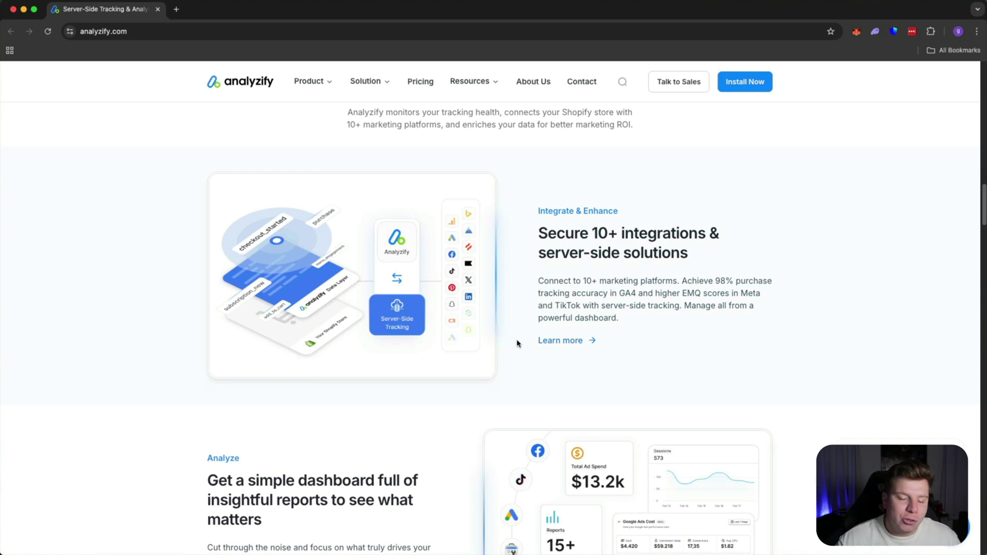
scroll(516, 343, "down", 2)
scroll(502, 335, "down", 2)
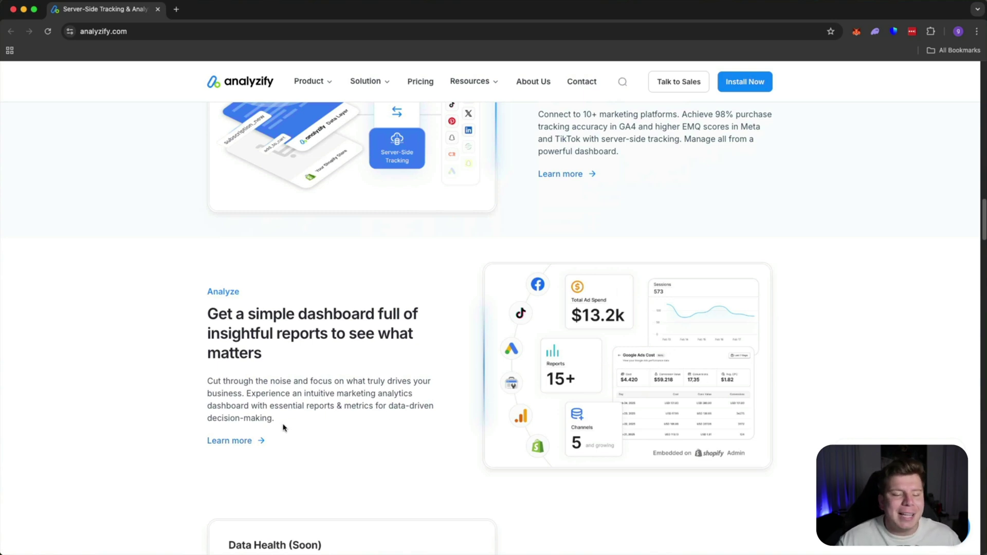
scroll(286, 423, "down", 3)
scroll(307, 423, "down", 2)
scroll(515, 447, "down", 1)
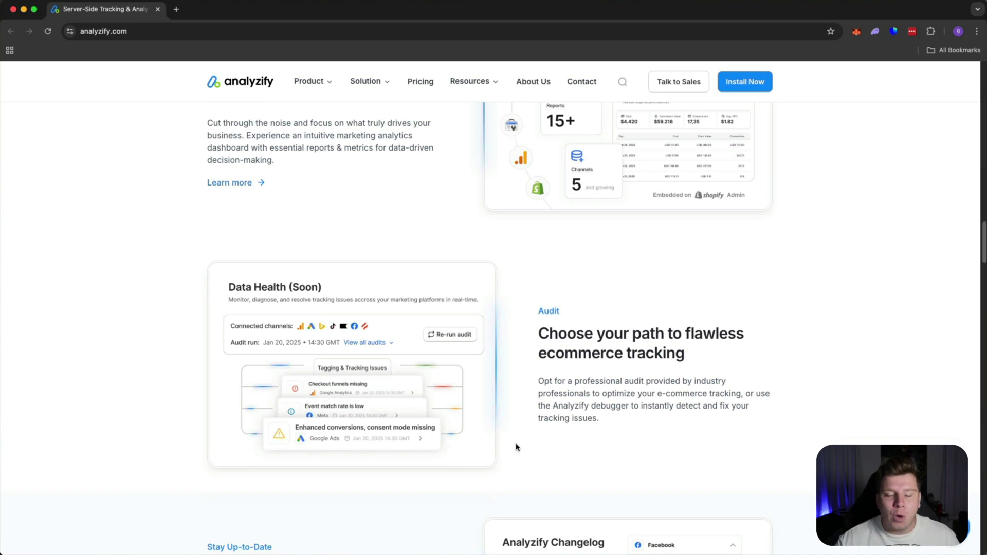
scroll(552, 452, "down", 1)
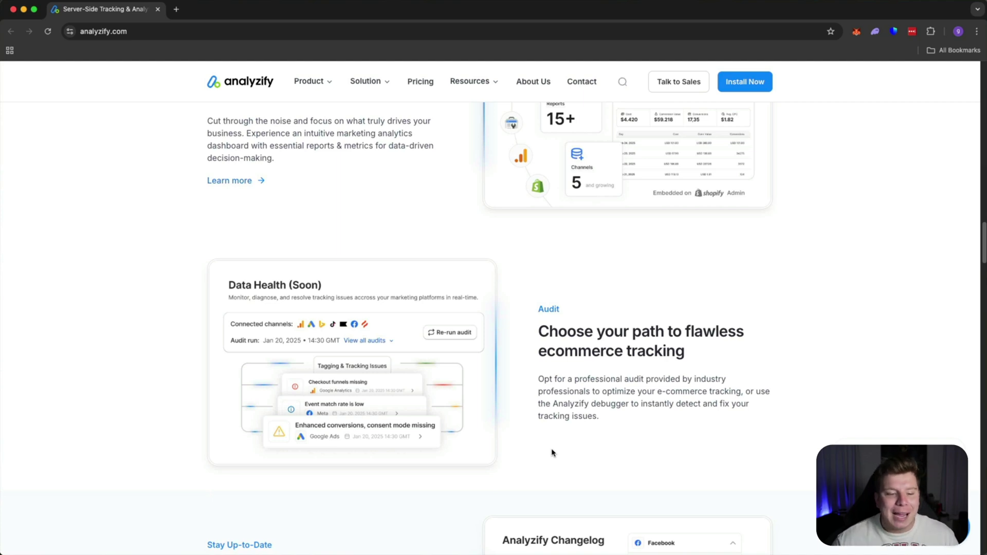
scroll(545, 452, "down", 1)
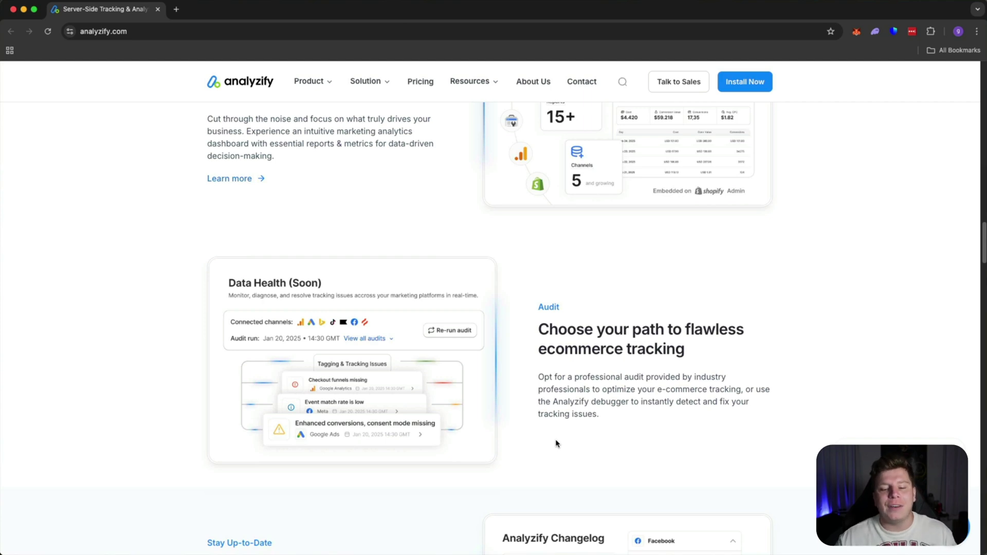
scroll(417, 420, "down", 5)
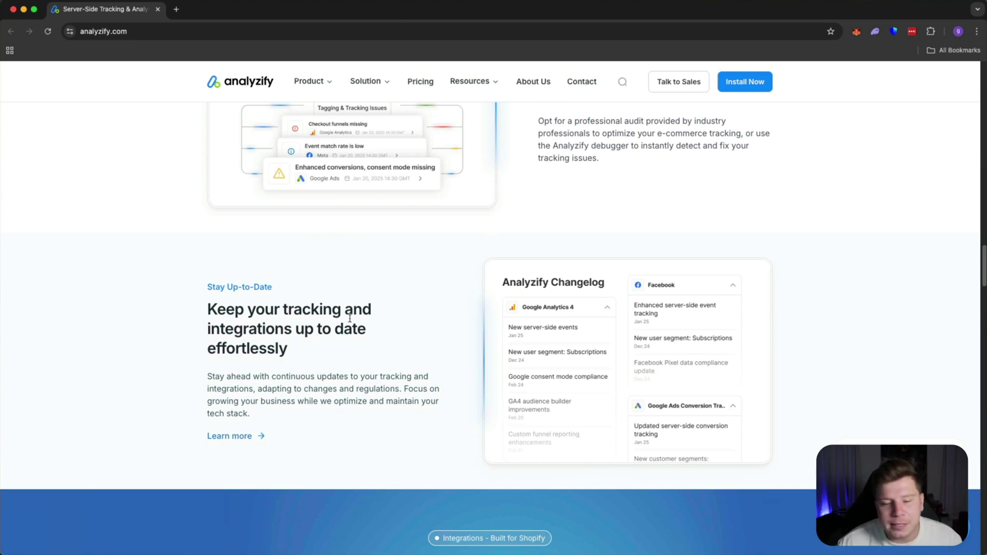
scroll(361, 320, "down", 1)
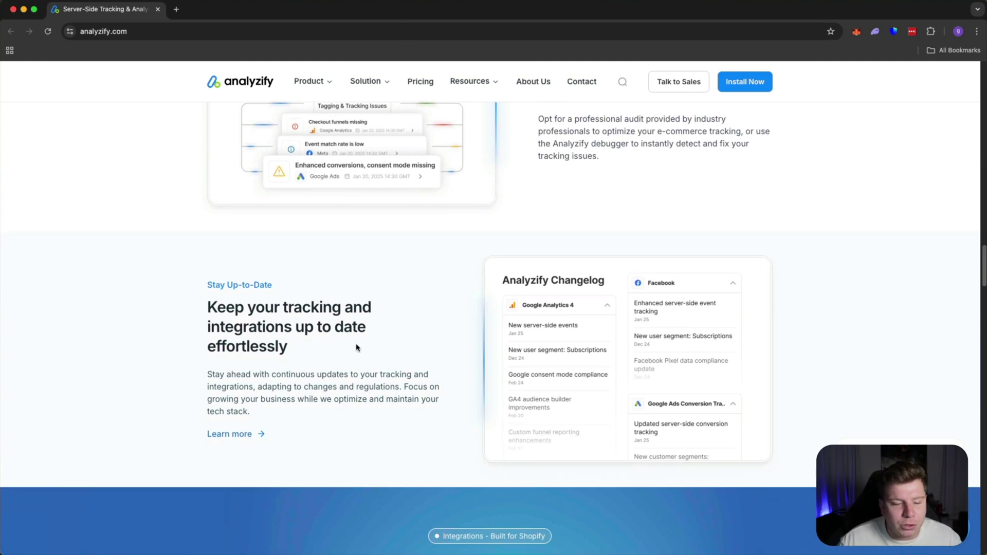
scroll(356, 348, "down", 3)
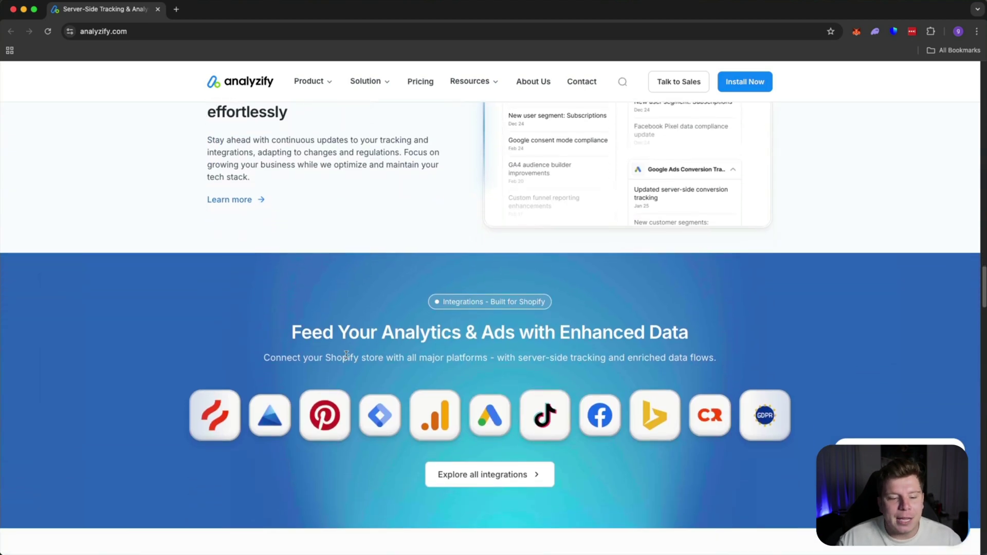
scroll(360, 355, "down", 2)
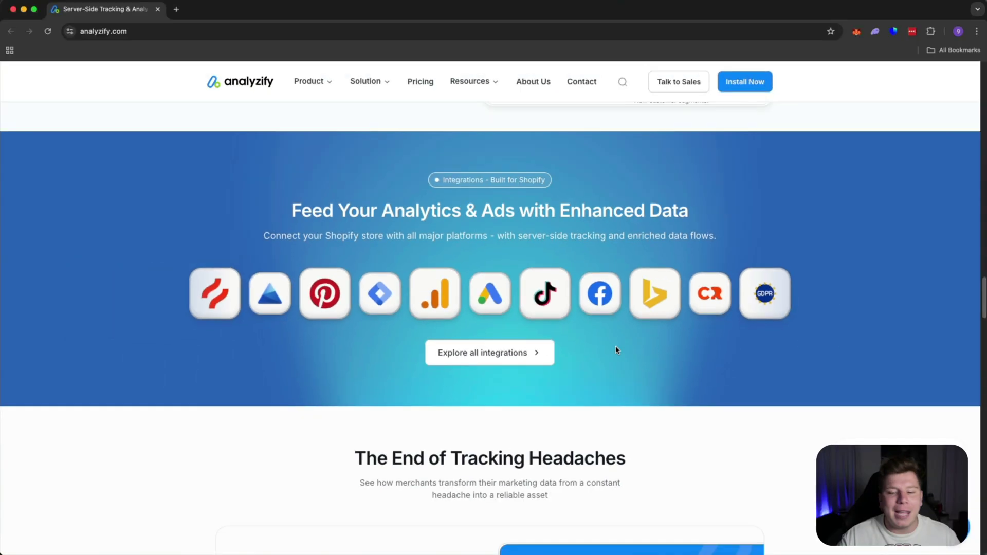
scroll(615, 347, "down", 2)
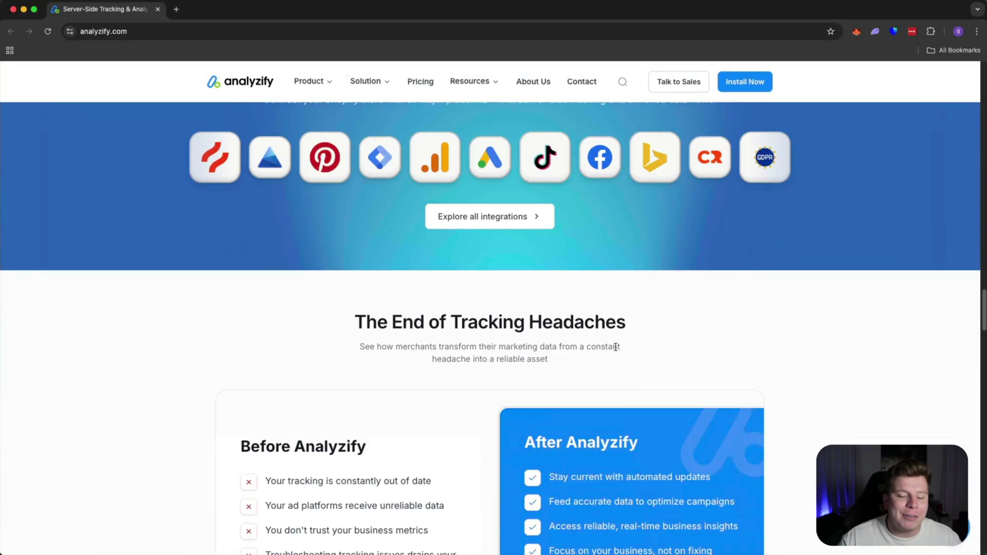
scroll(613, 346, "down", 2)
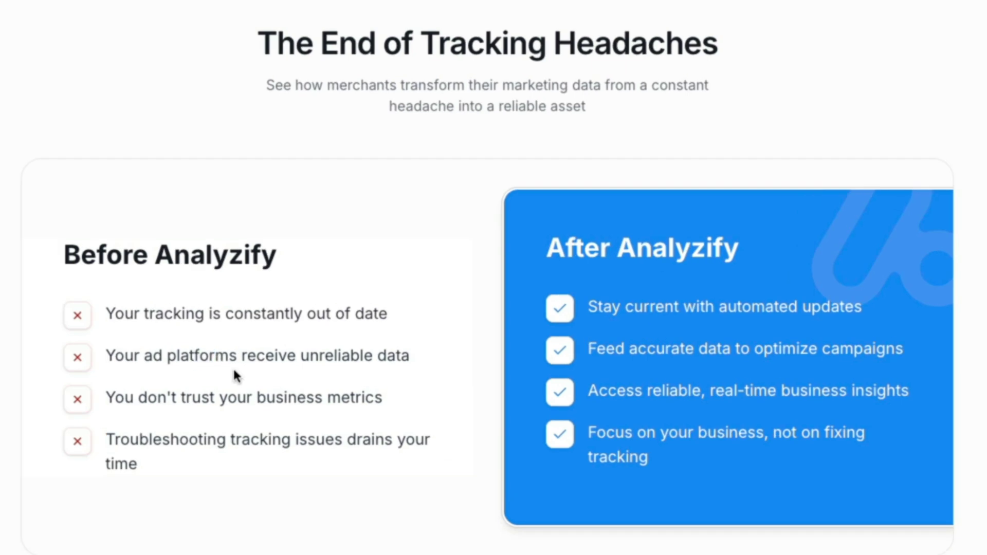
scroll(233, 370, "down", 1)
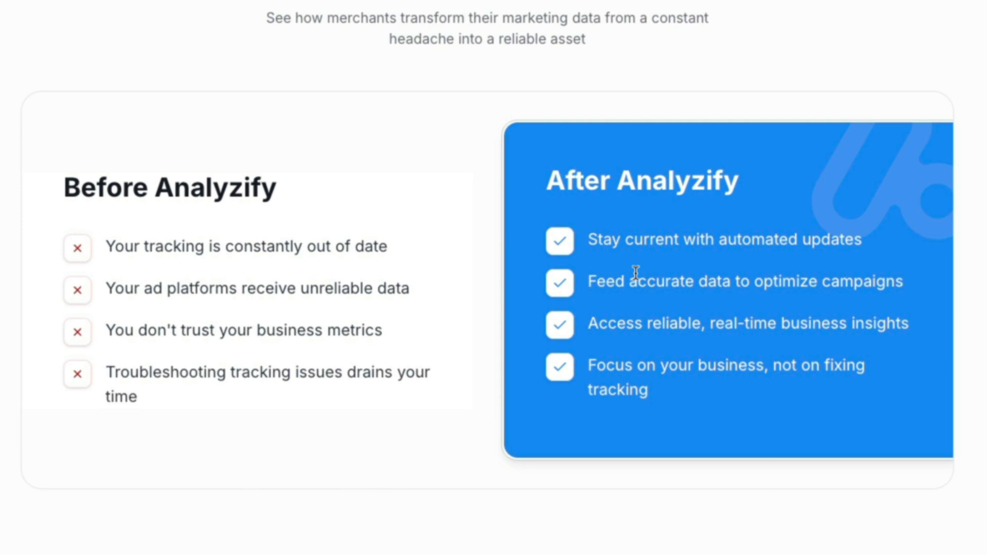
scroll(653, 311, "down", 1)
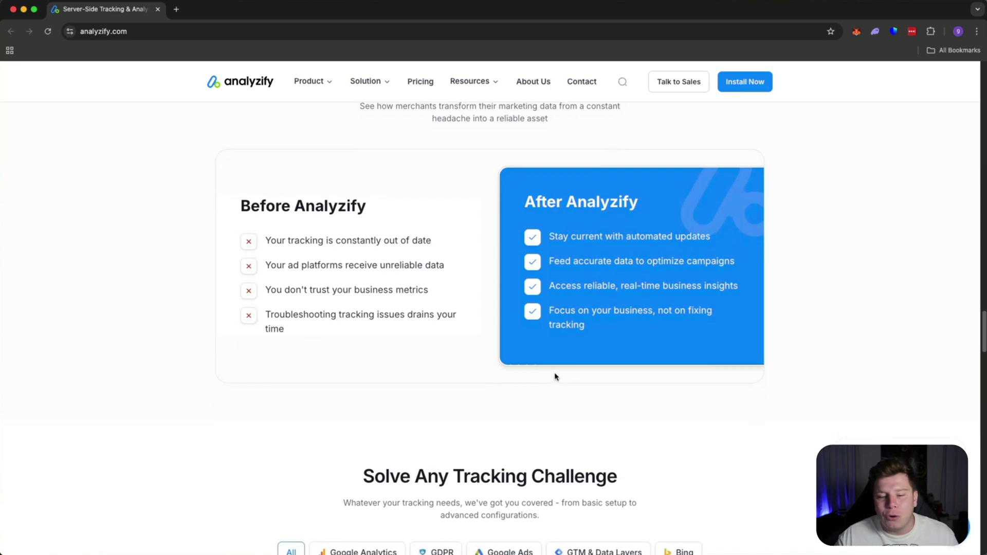
scroll(555, 376, "down", 1)
scroll(547, 356, "down", 3)
scroll(541, 346, "down", 5)
scroll(540, 346, "down", 5)
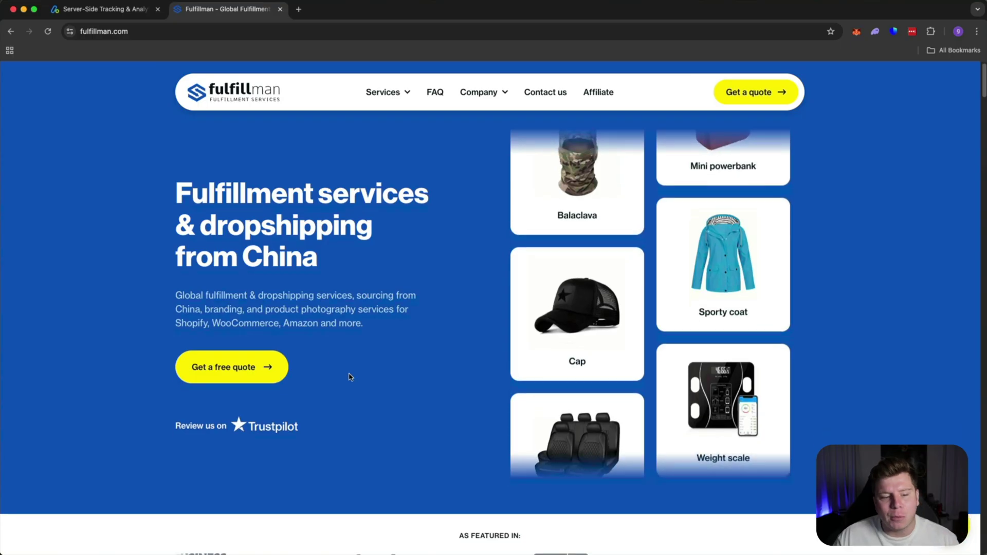
scroll(355, 369, "down", 8)
scroll(309, 393, "down", 1)
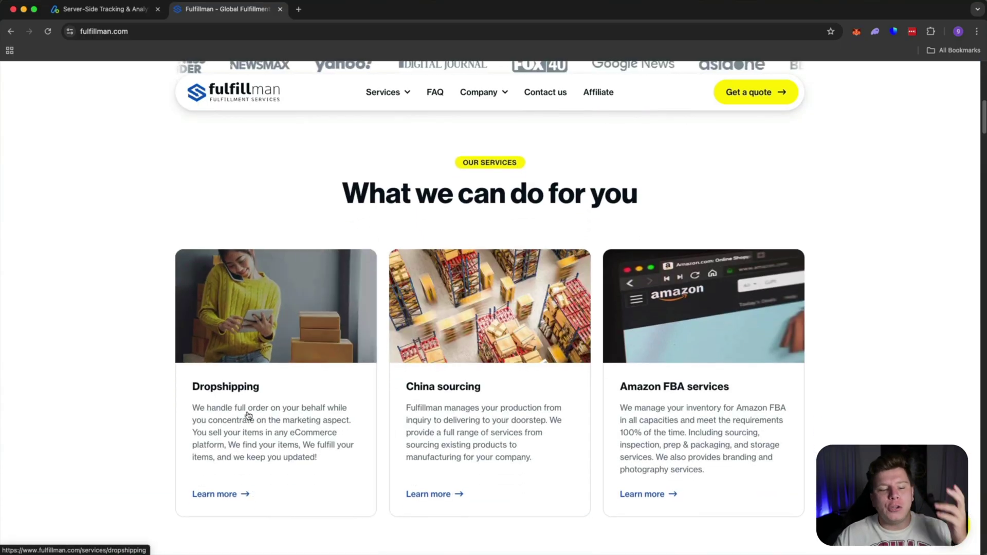
scroll(221, 445, "down", 1)
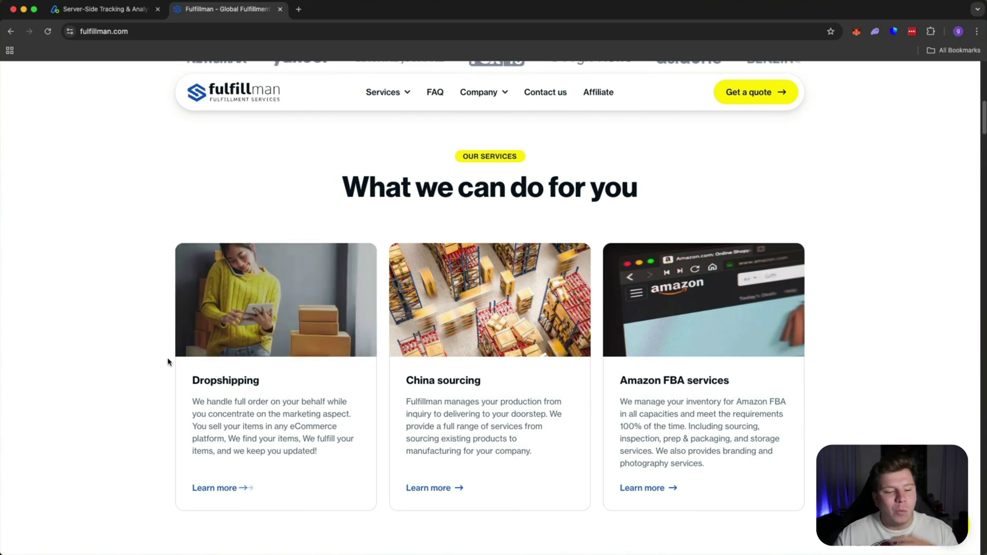
scroll(168, 362, "down", 2)
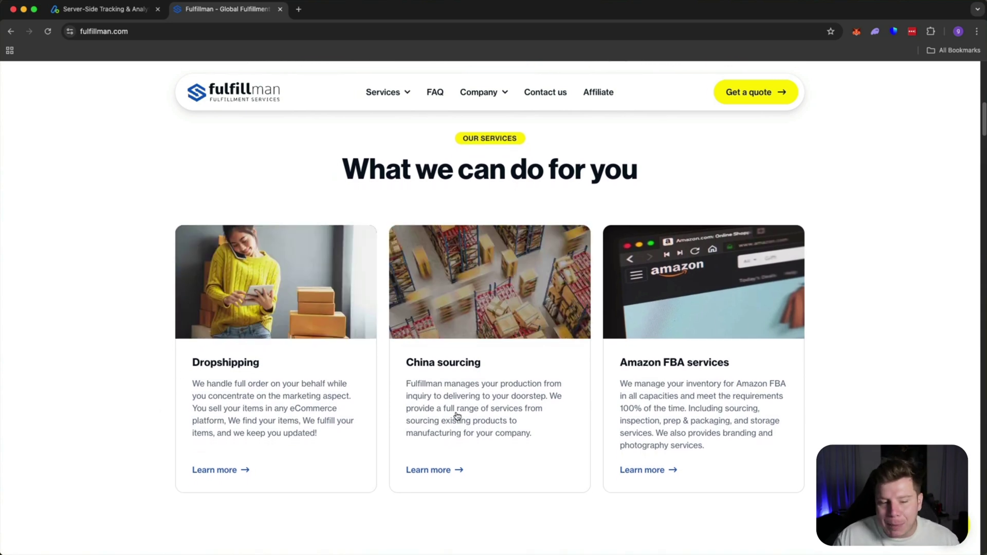
scroll(417, 424, "down", 3)
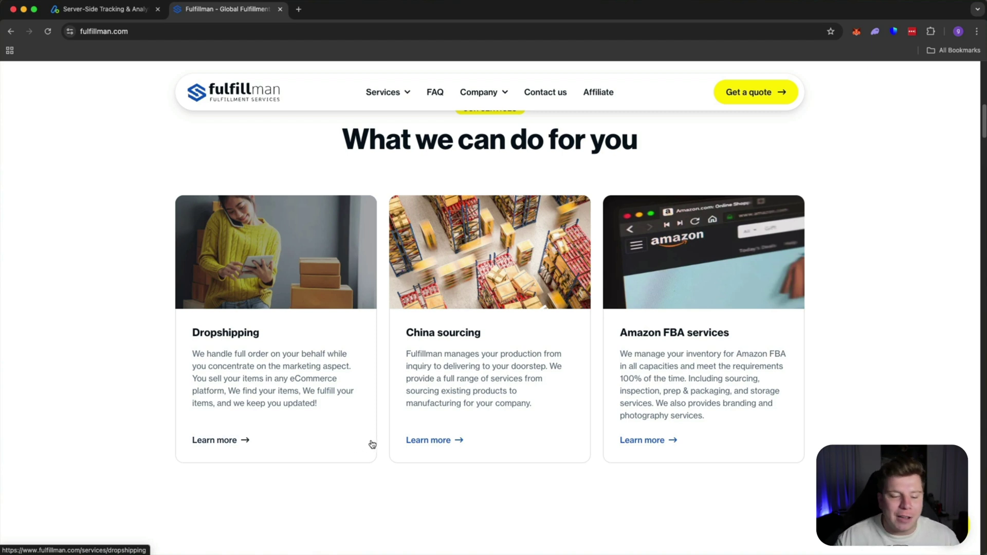
scroll(371, 444, "down", 10)
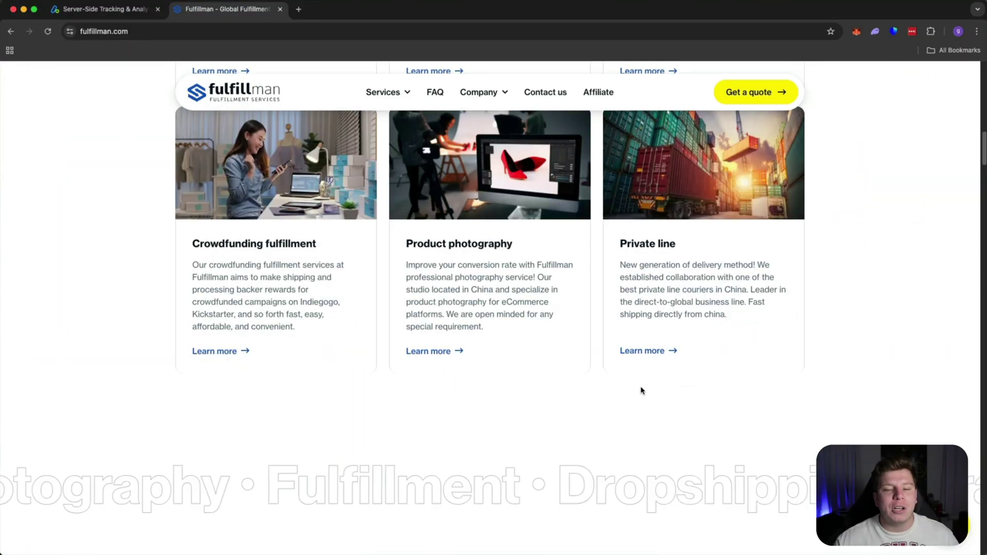
scroll(647, 381, "down", 3)
scroll(647, 381, "down", 5)
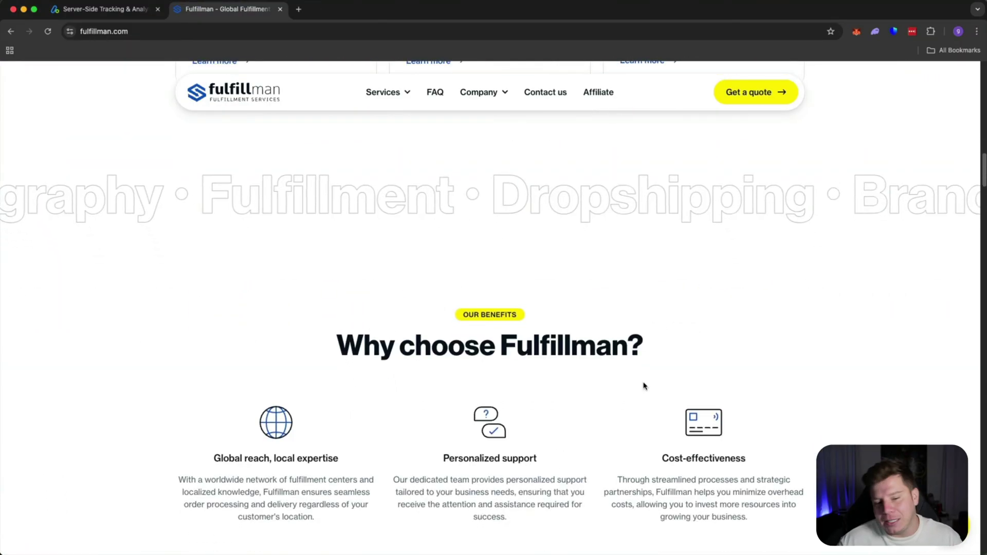
scroll(113, 341, "down", 2)
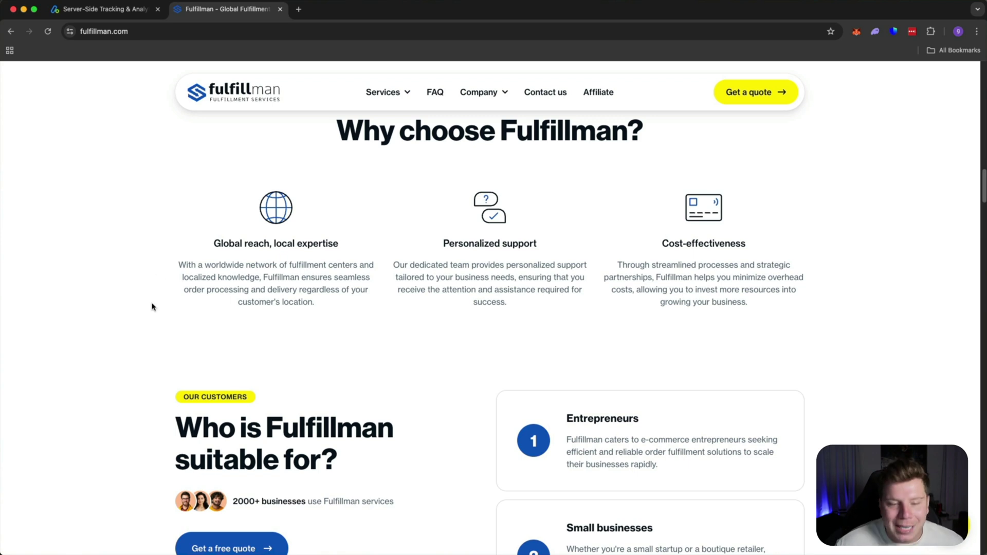
scroll(152, 306, "down", 1)
scroll(159, 310, "down", 1)
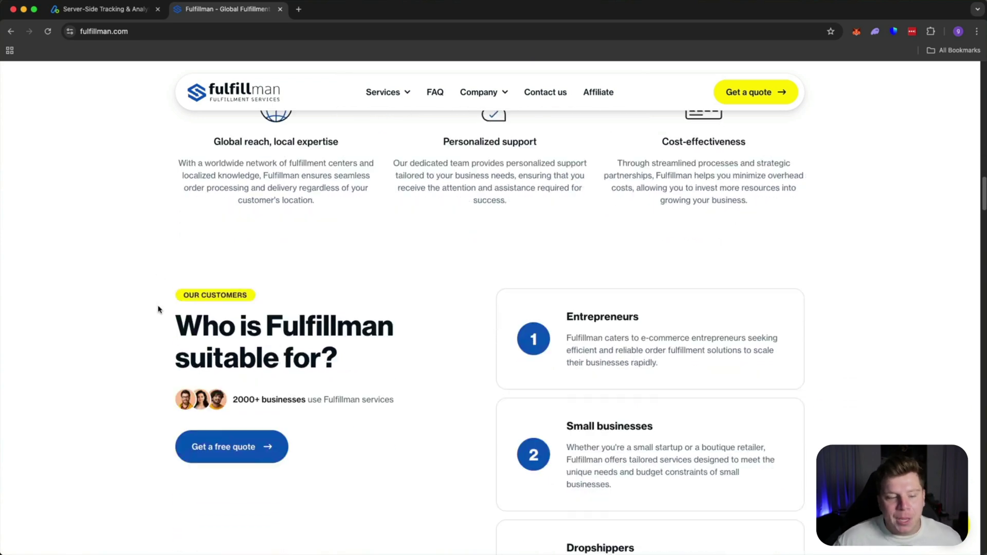
scroll(158, 309, "down", 1)
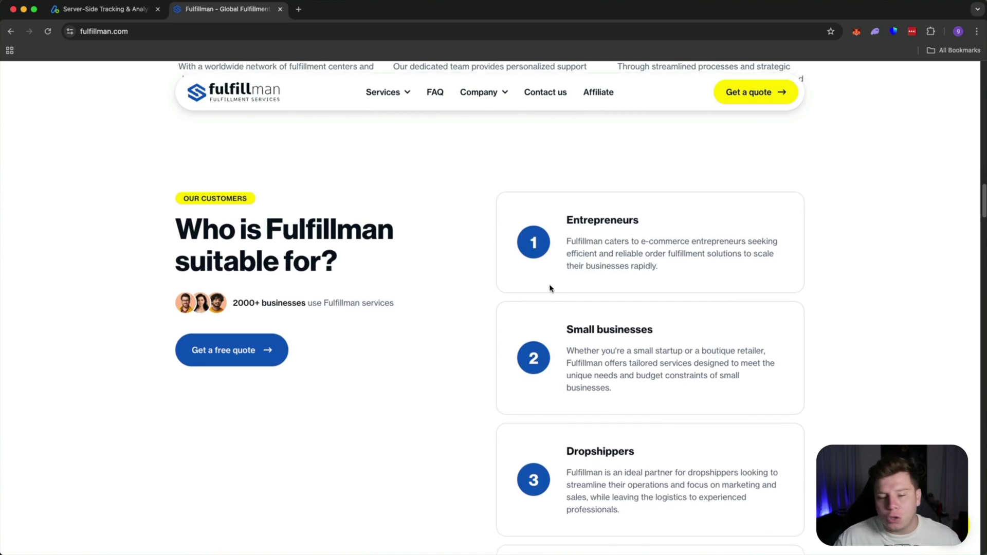
scroll(555, 294, "down", 1)
scroll(563, 293, "down", 1)
scroll(553, 294, "down", 1)
scroll(554, 294, "down", 3)
scroll(551, 301, "down", 1)
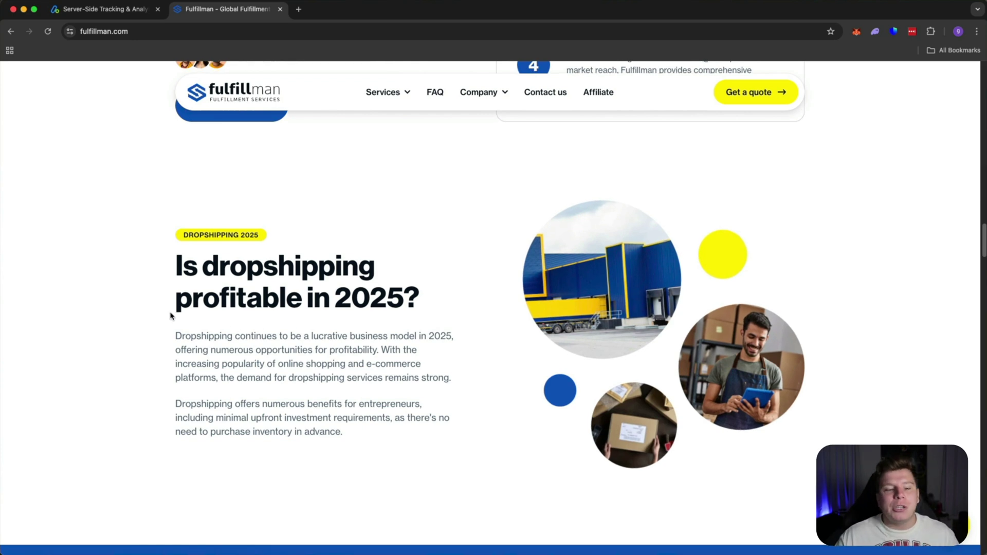
Switch from Fulfillman's 2025 dropshipping section back to the Analyzify tab.
left_click(109, 11)
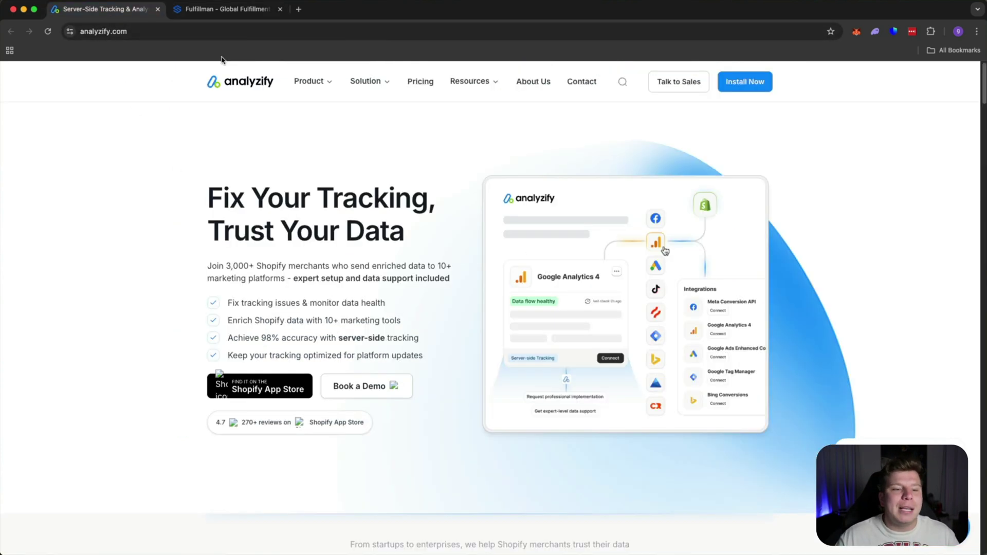
Return to the Fulfillman tab and its fulfillment and China dropshipping hero.
left_click(206, 11)
scroll(647, 291, "up", 5)
scroll(632, 327, "up", 5)
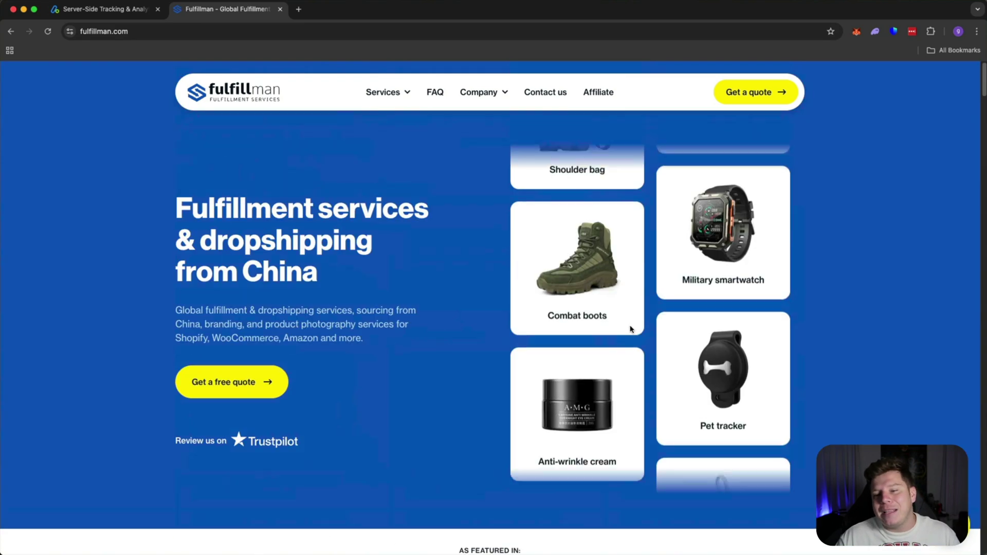